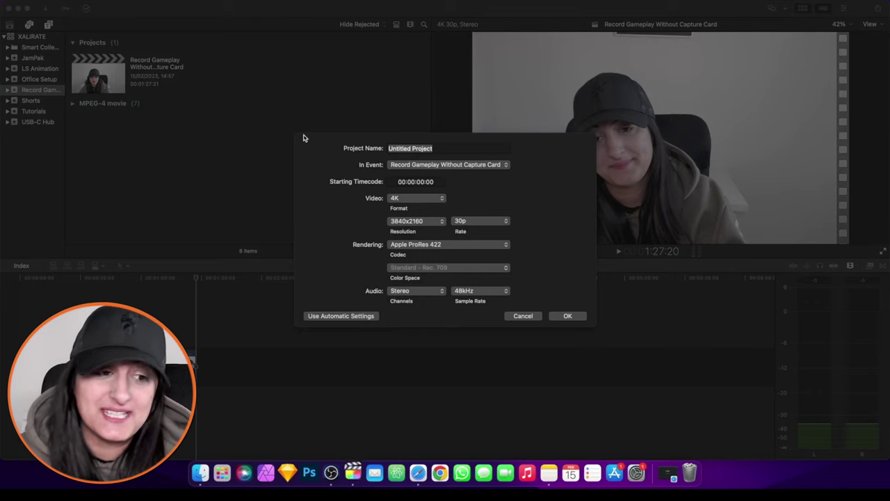
Step: Name the new 4K 30p project 'Gameplay Capture' and create it
{"action": "left_click", "coordinate": [303, 150]}
{"action": "type", "text": "Gameplay Capture"}
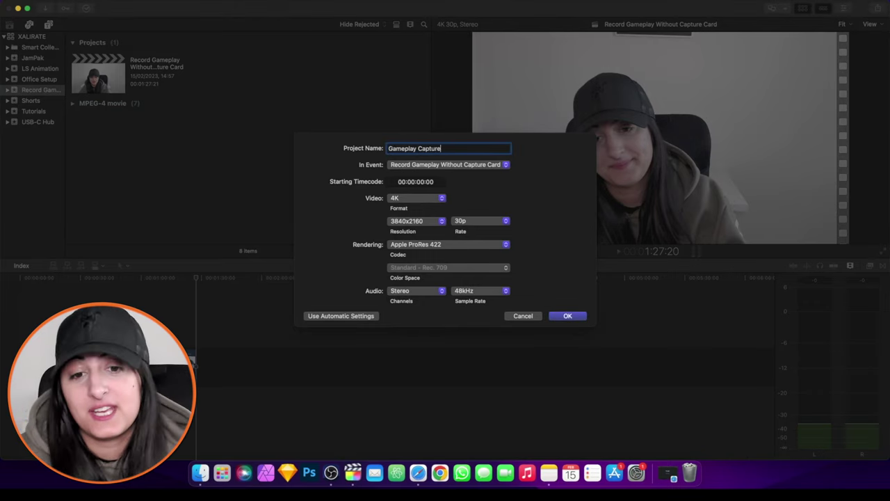
{"action": "key", "text": "Return"}
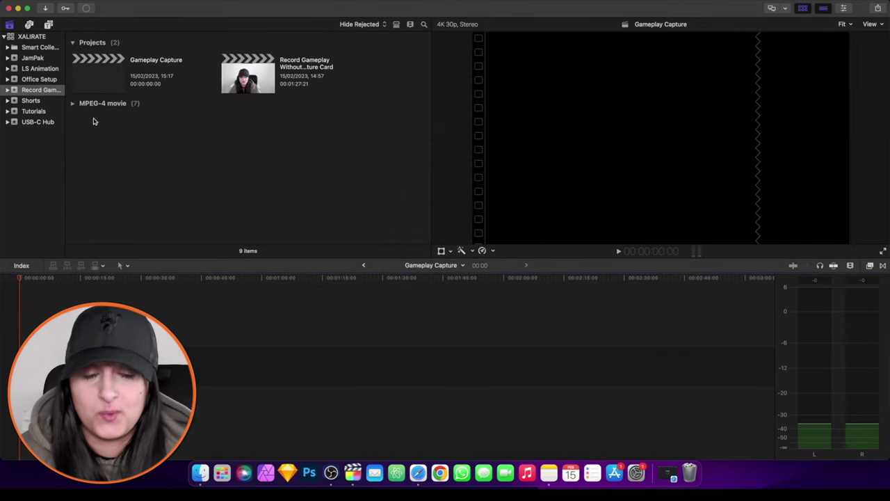
Step: Drag IMG_6803.MOV from Finder's Downloads folder onto the Gameplay Capture timeline and select it
{"action": "left_click", "coordinate": [110, 75]}
{"action": "left_click", "coordinate": [201, 473]}
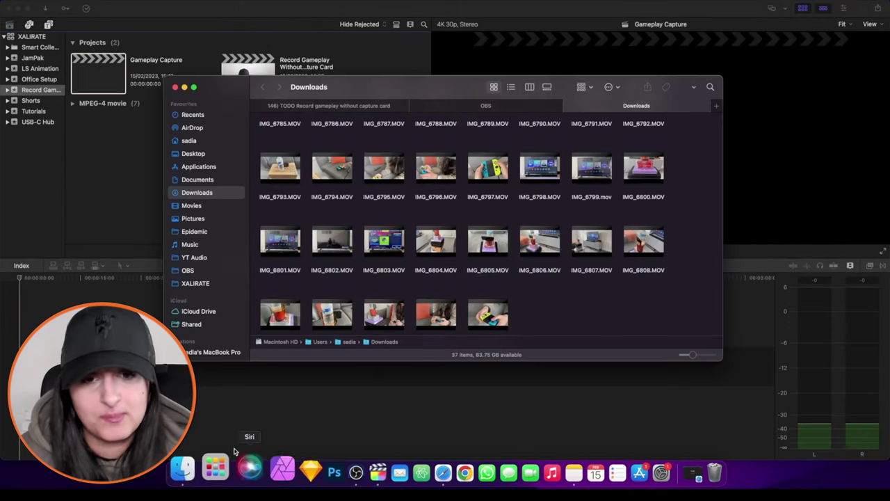
{"action": "scroll", "coordinate": [549, 295], "scroll_direction": "down", "scroll_amount": 2}
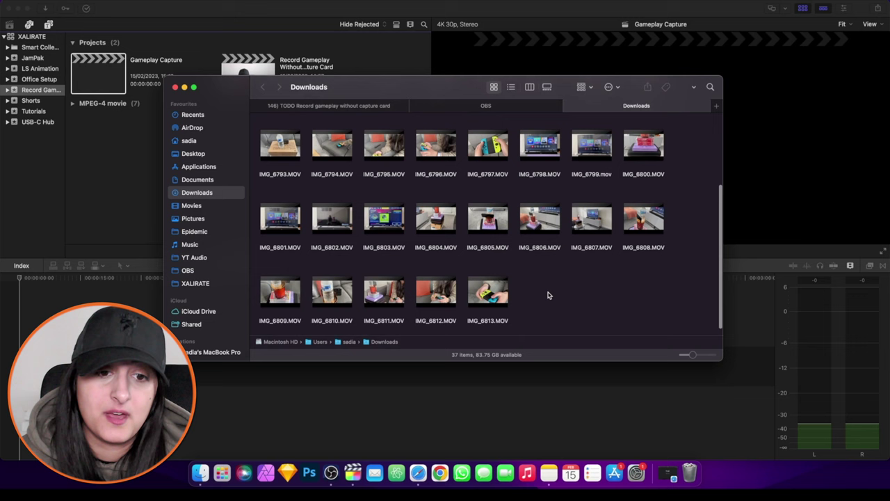
{"action": "left_click", "coordinate": [400, 214]}
{"action": "left_click_drag", "start_coordinate": [400, 214], "coordinate": [209, 365]}
{"action": "left_click", "coordinate": [408, 365]}
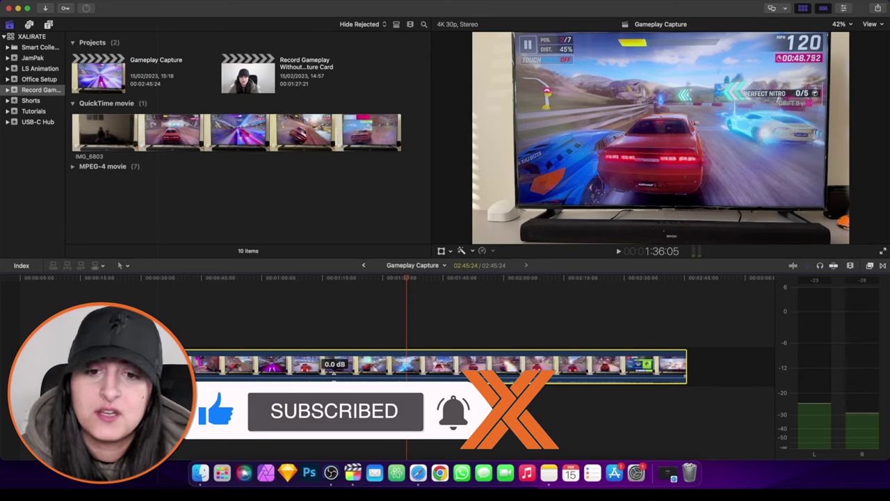
Step: Lower the gameplay clip's volume to about -14 dB and detach its audio into a separate clip
{"action": "left_click_drag", "start_coordinate": [334, 373], "coordinate": [334, 384]}
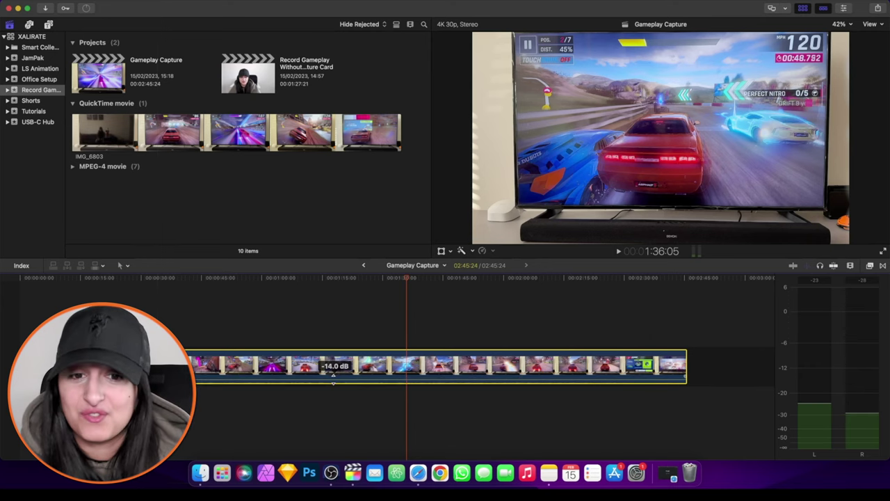
{"action": "right_click", "coordinate": [335, 372]}
{"action": "left_click", "coordinate": [345, 286]}
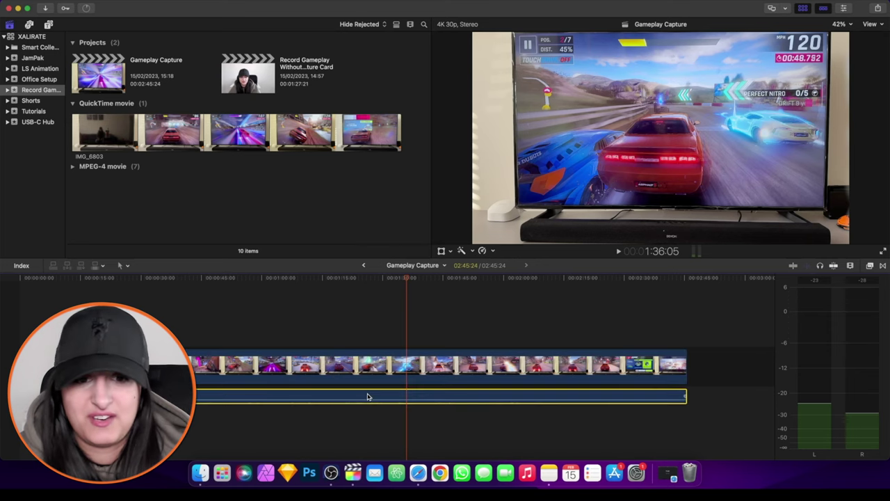
{"action": "key", "text": "Delete"}
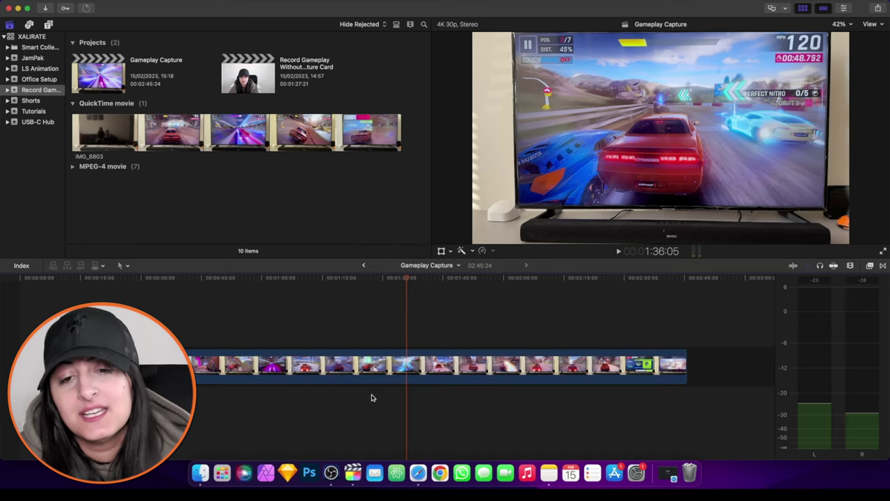
{"action": "key", "text": "super+z"}
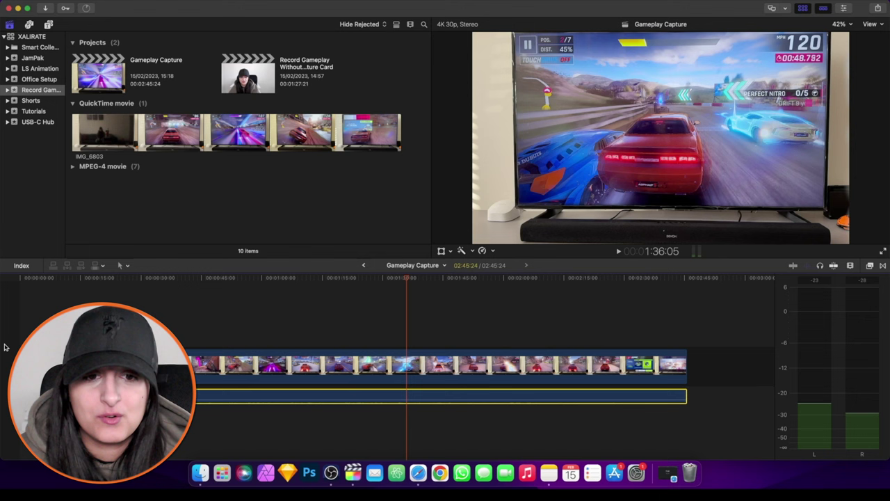
{"action": "left_click", "coordinate": [2, 330]}
Step: In Crop mode, trim the gameplay clip's left, right, bottom and top edges to the TV screen, then show the Inspector
{"action": "key", "text": "Home"}
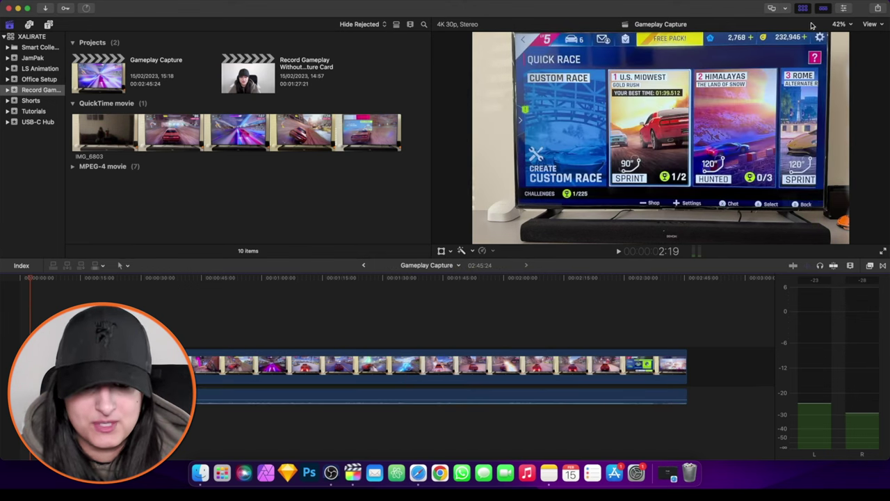
{"action": "left_click", "coordinate": [804, 9]}
{"action": "left_click", "coordinate": [174, 365]}
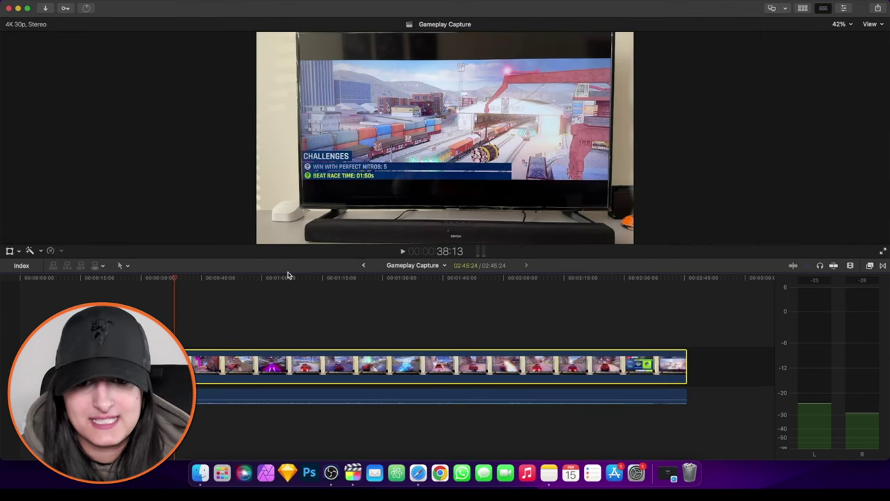
{"action": "left_click", "coordinate": [19, 252]}
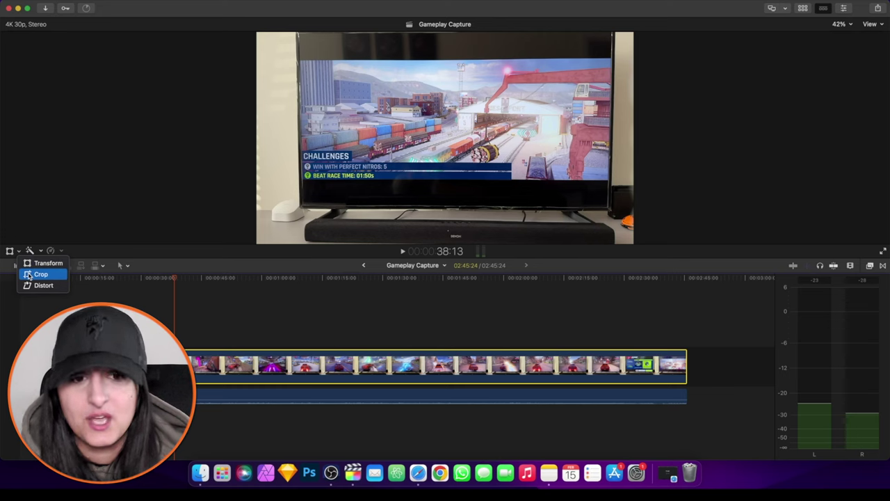
{"action": "left_click", "coordinate": [38, 274]}
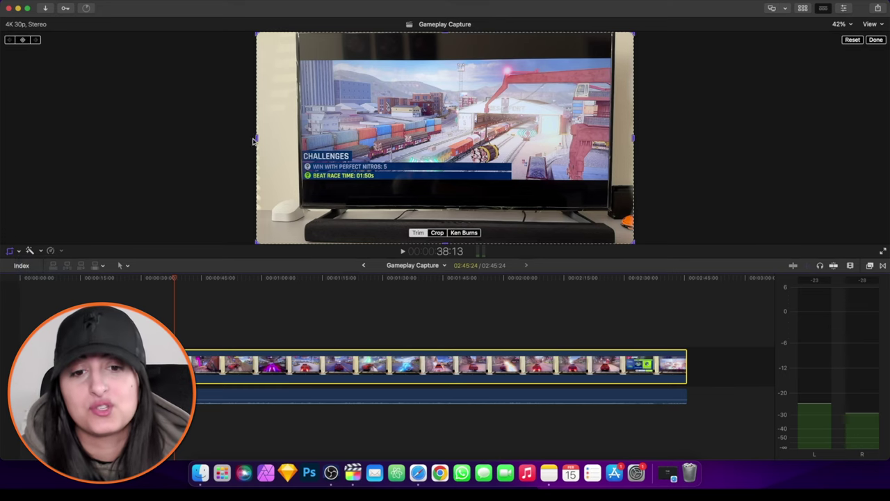
{"action": "left_click_drag", "start_coordinate": [256, 140], "coordinate": [302, 138]}
{"action": "left_click_drag", "start_coordinate": [633, 138], "coordinate": [609, 139]}
{"action": "left_click_drag", "start_coordinate": [609, 243], "coordinate": [608, 206]}
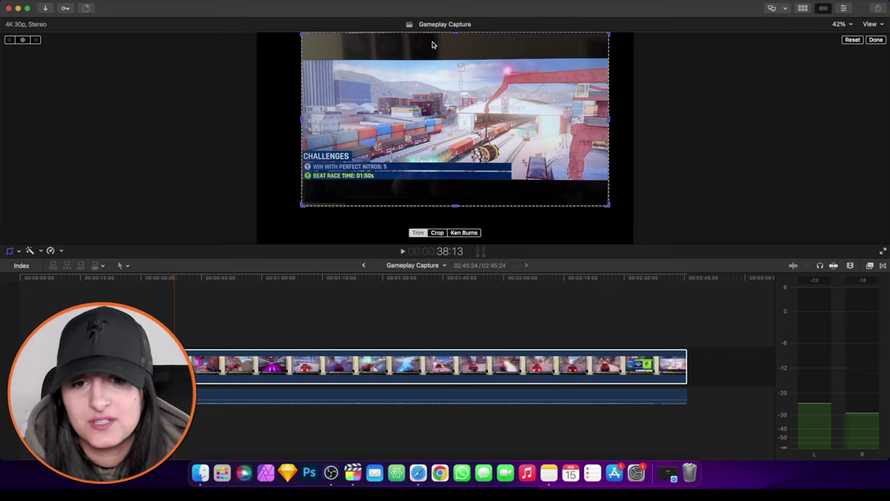
{"action": "left_click_drag", "start_coordinate": [456, 36], "coordinate": [456, 36]}
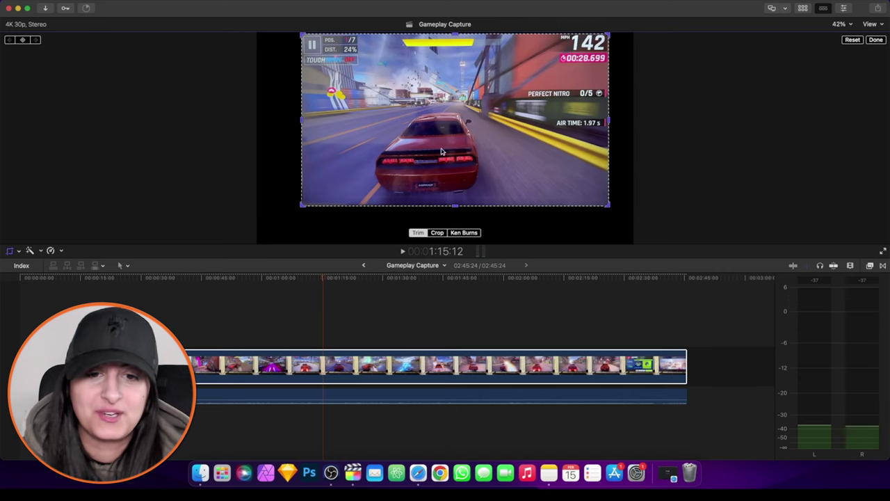
{"action": "left_click", "coordinate": [844, 8]}
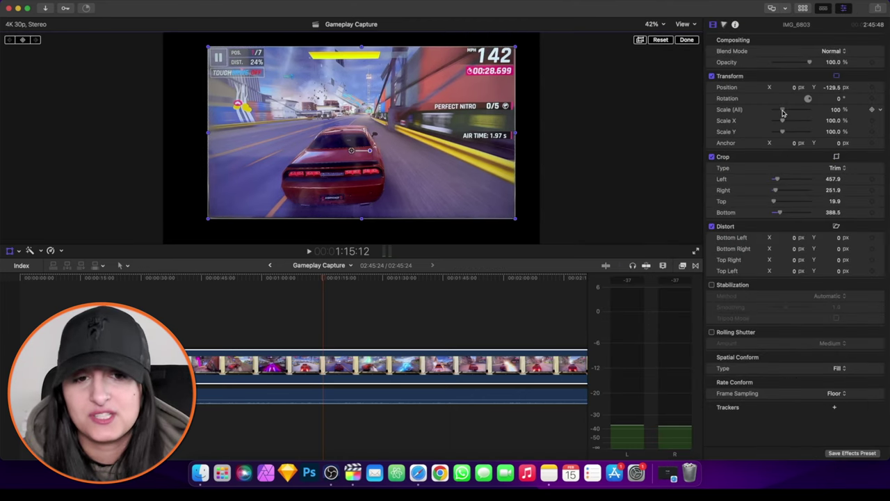
Step: Scale the gameplay to 124%, then trim its left, right and bottom crop edges slightly further
{"action": "left_click_drag", "start_coordinate": [783, 113], "coordinate": [784, 112]}
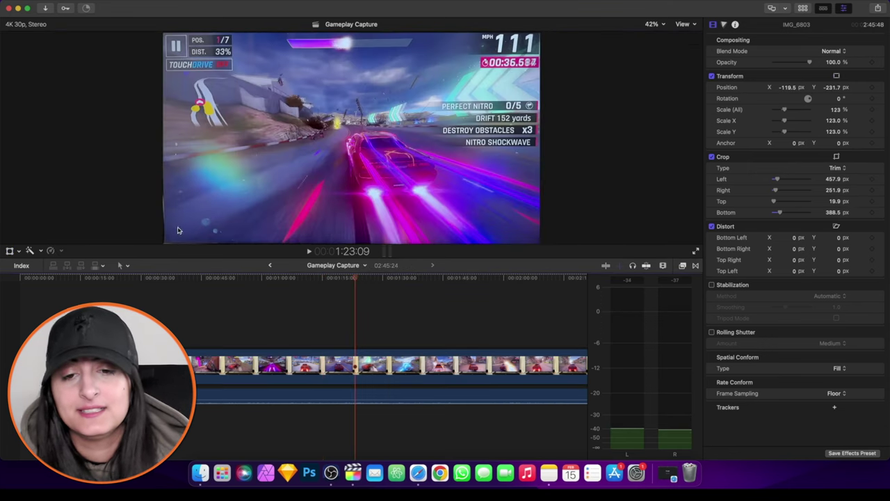
{"action": "left_click", "coordinate": [19, 252]}
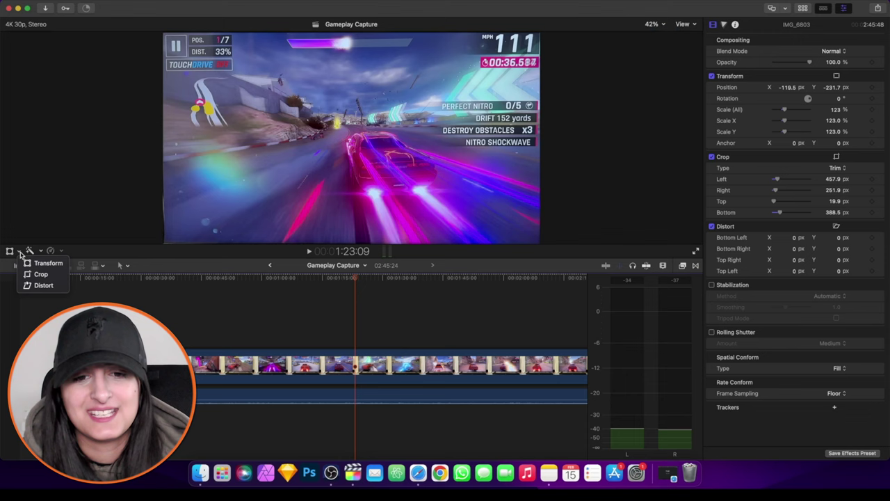
{"action": "left_click", "coordinate": [31, 272]}
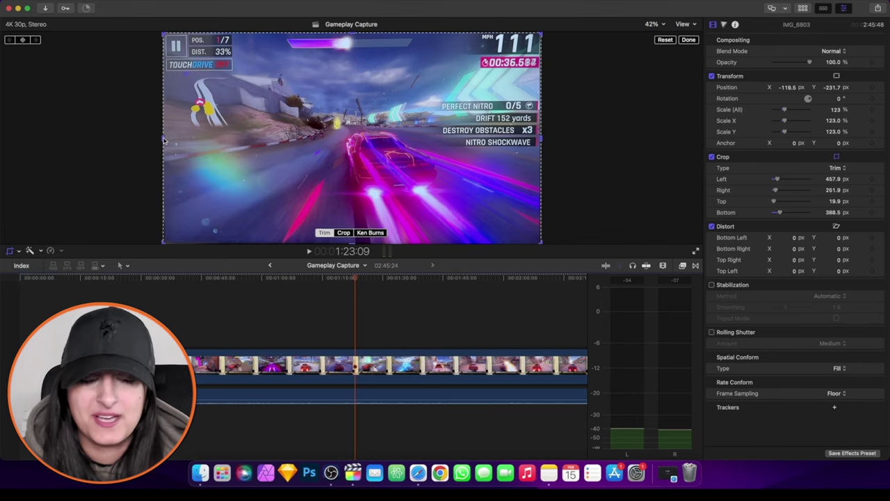
{"action": "left_click_drag", "start_coordinate": [164, 139], "coordinate": [166, 140]}
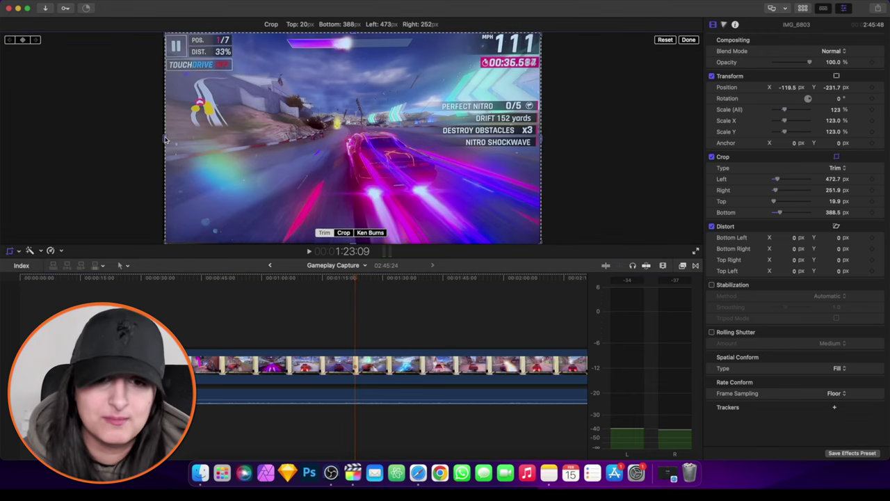
{"action": "left_click_drag", "start_coordinate": [542, 243], "coordinate": [541, 240]}
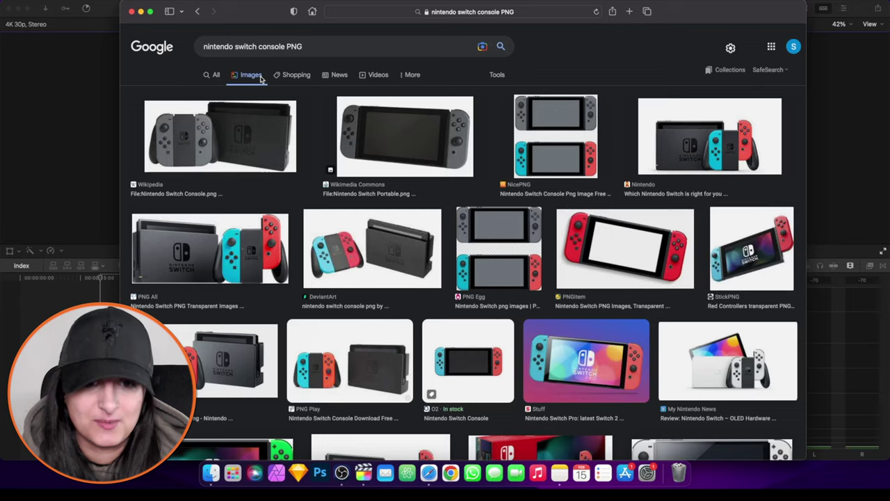
Step: Show image results for Nintendo Switch console PNGs and bring up save options for one
{"action": "left_click", "coordinate": [464, 288]}
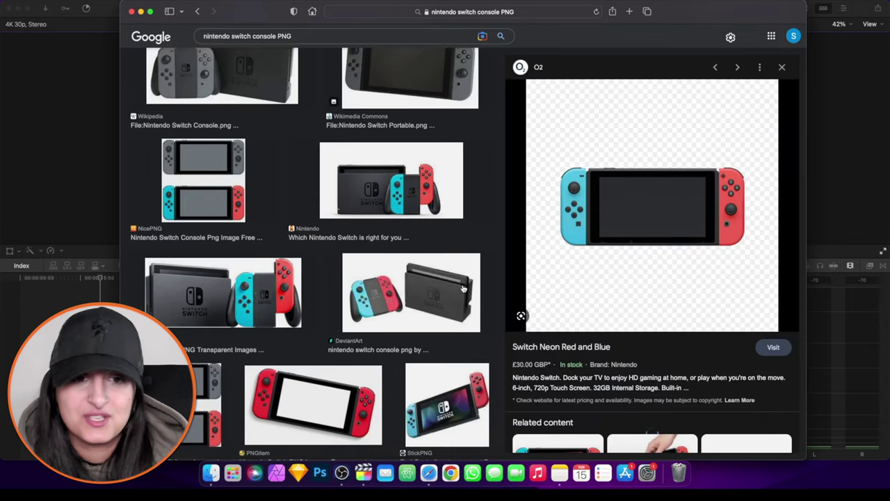
{"action": "right_click", "coordinate": [633, 199]}
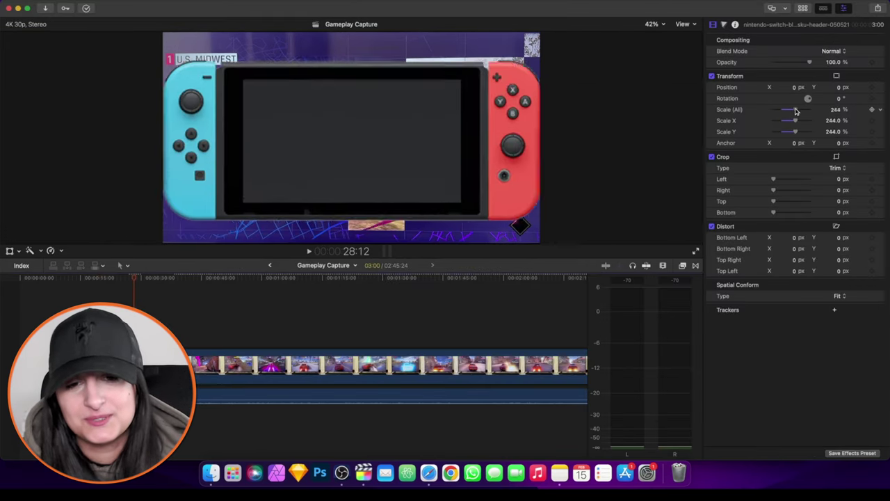
Step: Scale the Nintendo Switch image to 228%, then 239%, in Transform mode
{"action": "left_click_drag", "start_coordinate": [799, 110], "coordinate": [795, 112]}
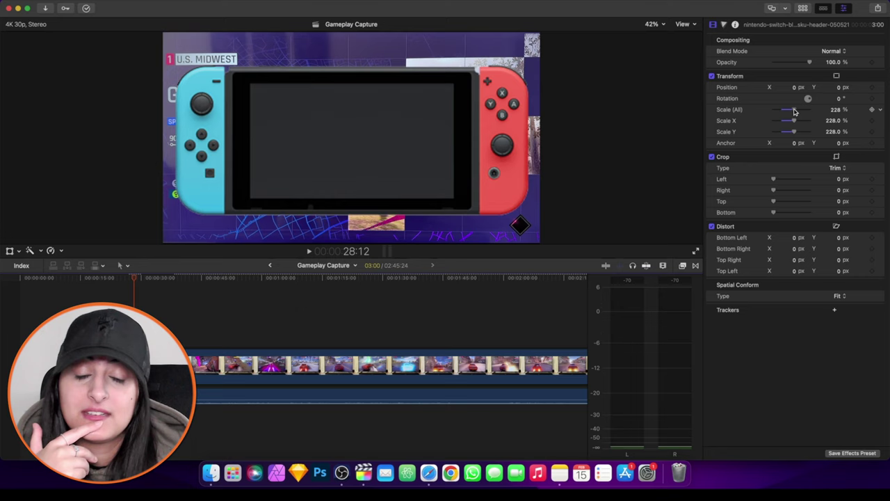
{"action": "left_click", "coordinate": [19, 250]}
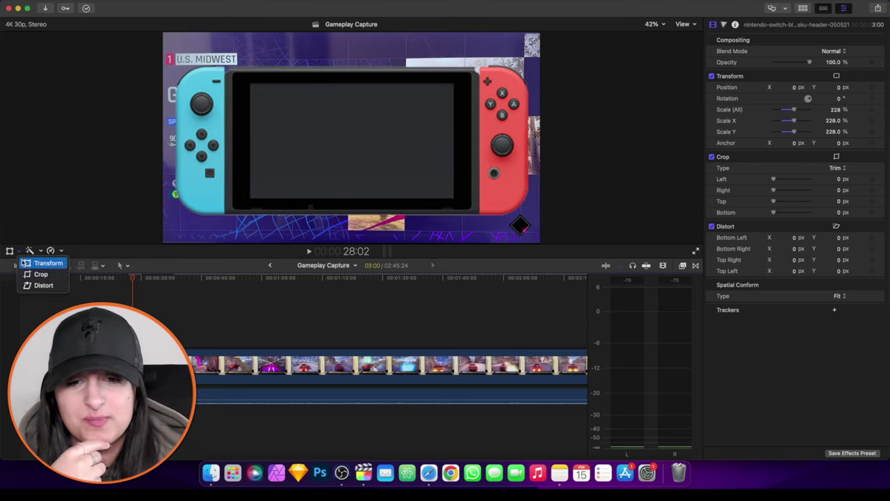
{"action": "left_click", "coordinate": [28, 261]}
{"action": "left_click_drag", "start_coordinate": [353, 139], "coordinate": [353, 139]}
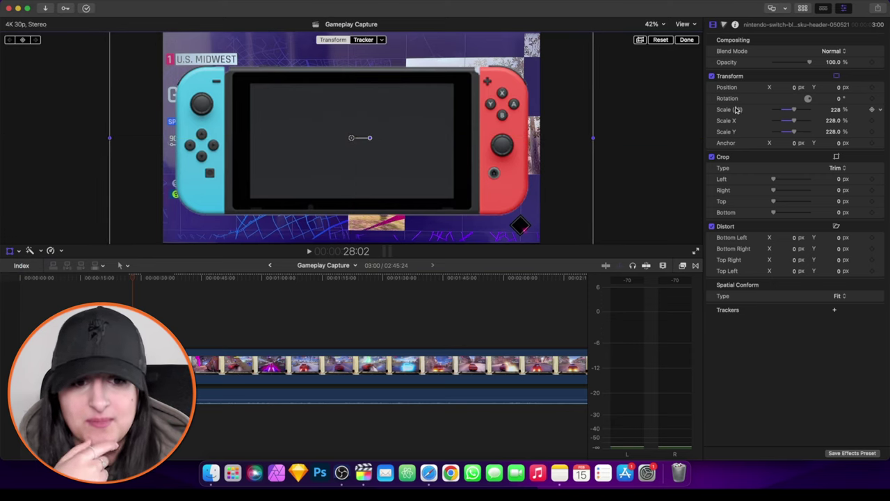
{"action": "left_click_drag", "start_coordinate": [797, 112], "coordinate": [797, 112]}
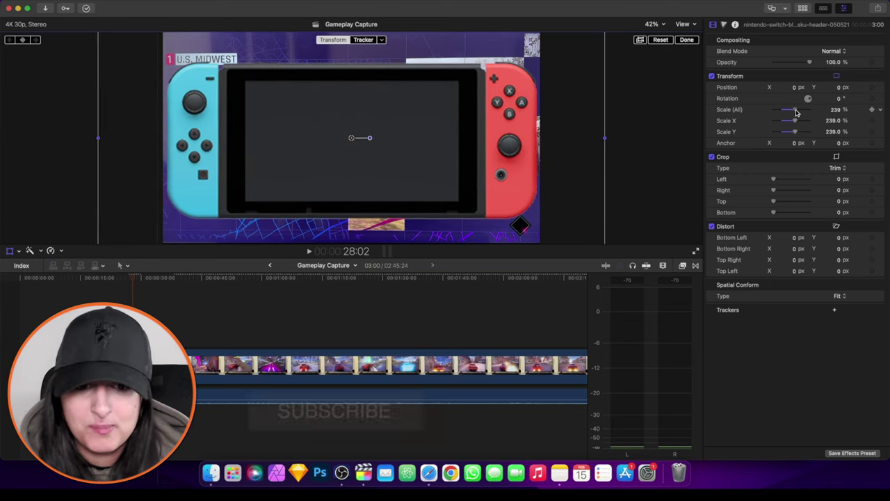
{"action": "left_click", "coordinate": [687, 40]}
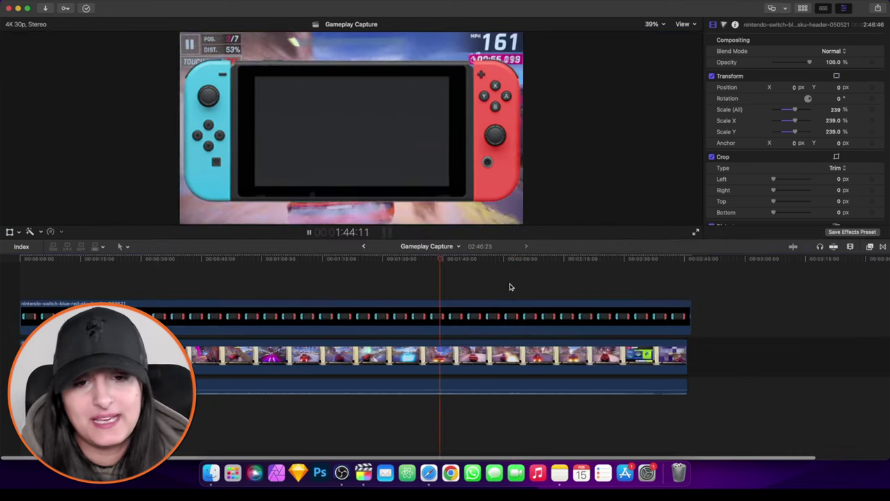
Step: Move the Switch image clip beneath the gameplay clip in the timeline
{"action": "left_click", "coordinate": [509, 286]}
{"action": "left_click", "coordinate": [337, 366]}
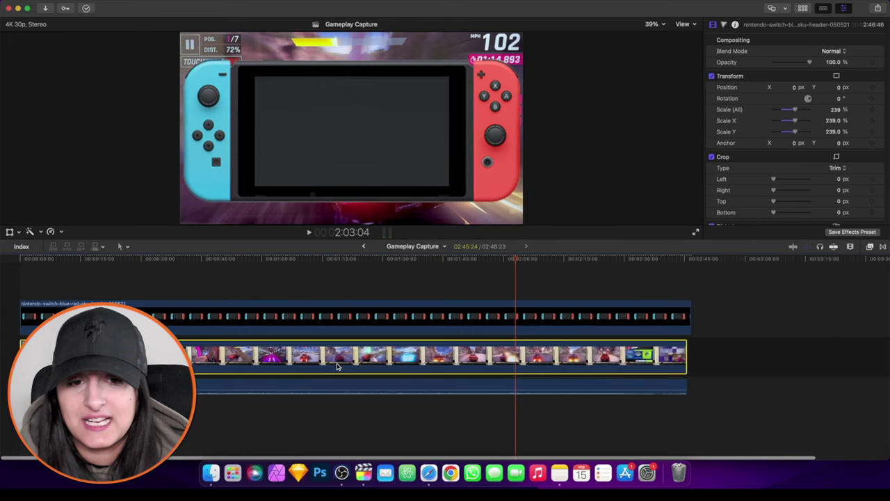
{"action": "left_click", "coordinate": [164, 317]}
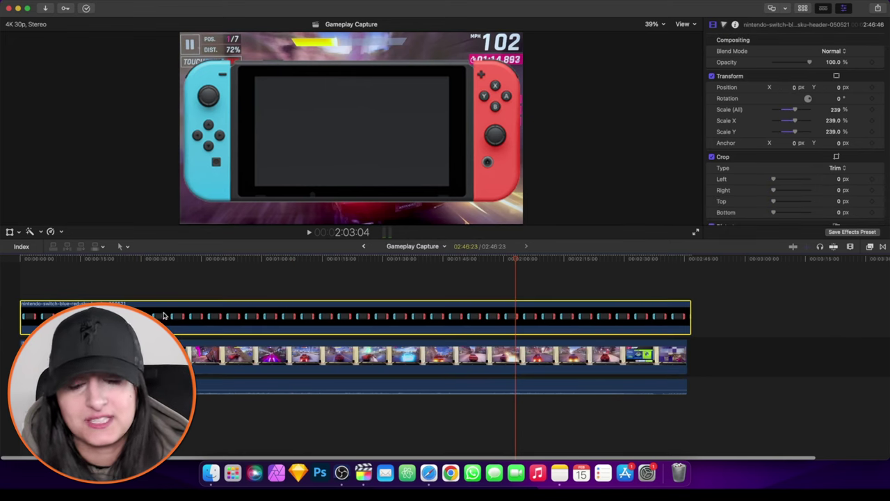
{"action": "left_click_drag", "start_coordinate": [170, 314], "coordinate": [171, 394]}
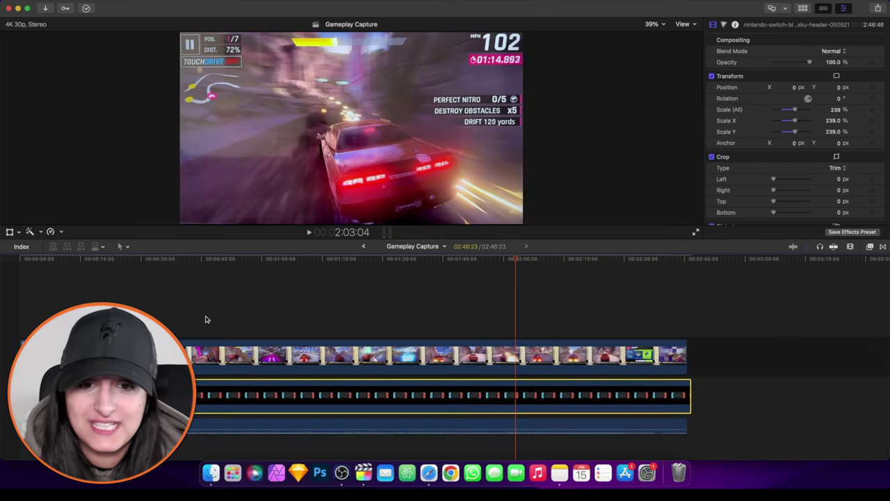
Step: Shrink the gameplay to 71% and position it inside the Switch's screen
{"action": "left_click", "coordinate": [206, 319]}
{"action": "left_click", "coordinate": [211, 354]}
{"action": "left_click_drag", "start_coordinate": [791, 137], "coordinate": [779, 137]}
{"action": "left_click", "coordinate": [19, 231]}
{"action": "left_click", "coordinate": [35, 241]}
{"action": "left_click_drag", "start_coordinate": [340, 151], "coordinate": [348, 144]}
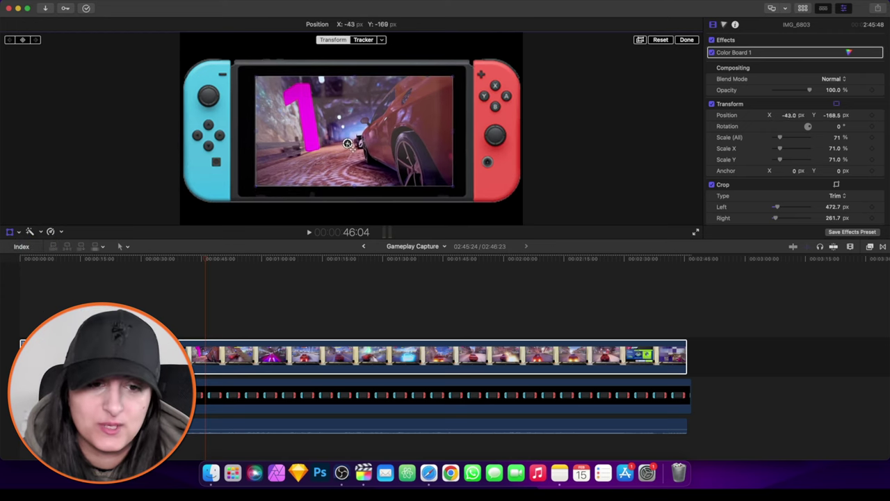
Step: Play back the composite, jumping to about 1:41, 2:13 and 2:28
{"action": "left_click", "coordinate": [313, 306]}
{"action": "key", "text": "space"}
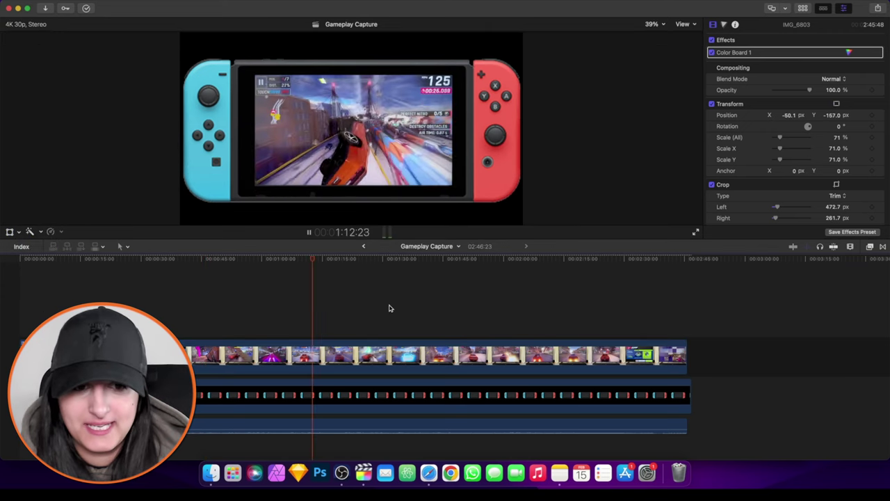
{"action": "left_click", "coordinate": [430, 306]}
{"action": "left_click", "coordinate": [561, 312]}
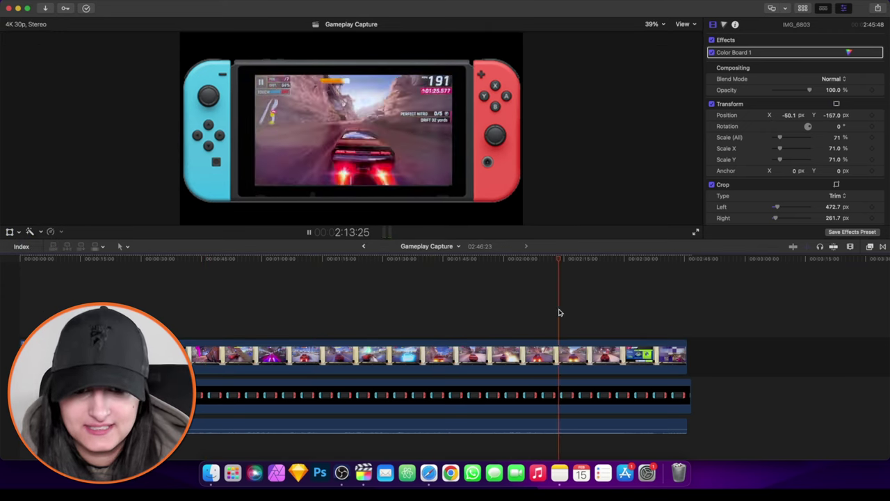
{"action": "left_click", "coordinate": [620, 312]}
{"action": "scroll", "coordinate": [558, 313], "scroll_direction": "right", "scroll_amount": 2}
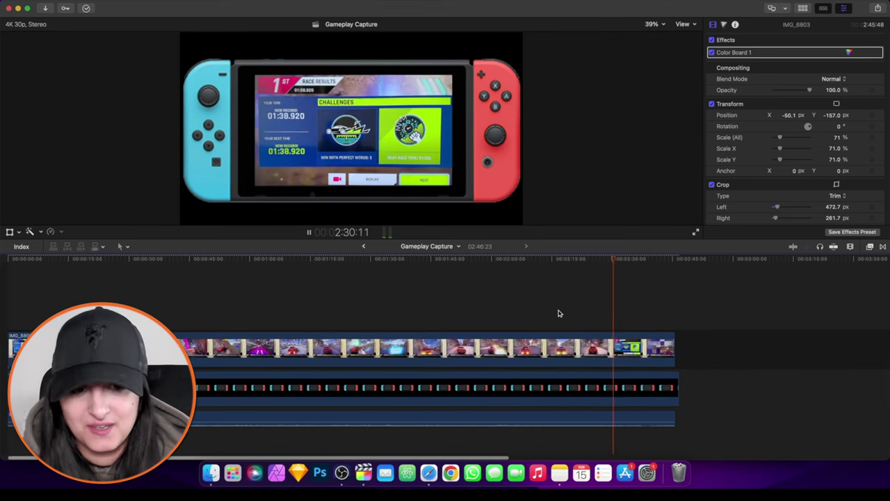
Step: Toggle the gameplay clip off and on with V to compare, leaving it disabled
{"action": "left_click", "coordinate": [539, 359]}
{"action": "key", "text": "v"}
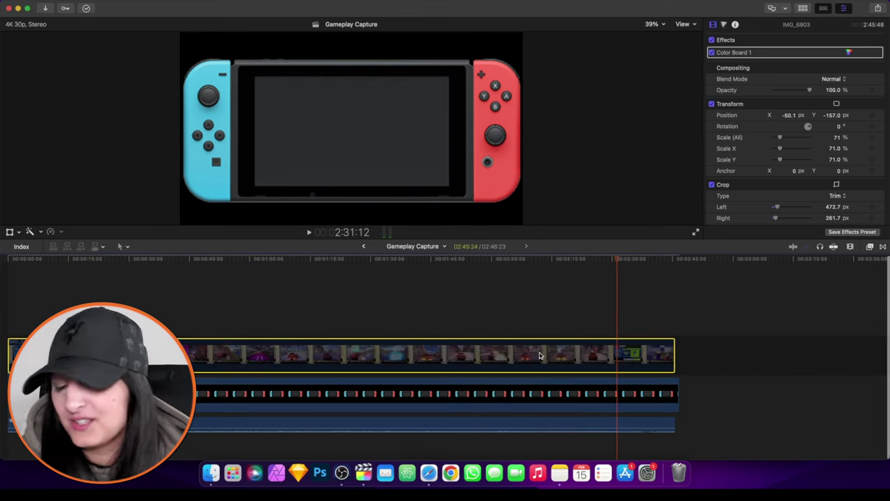
{"action": "key", "text": "v"}
{"action": "left_click", "coordinate": [536, 313]}
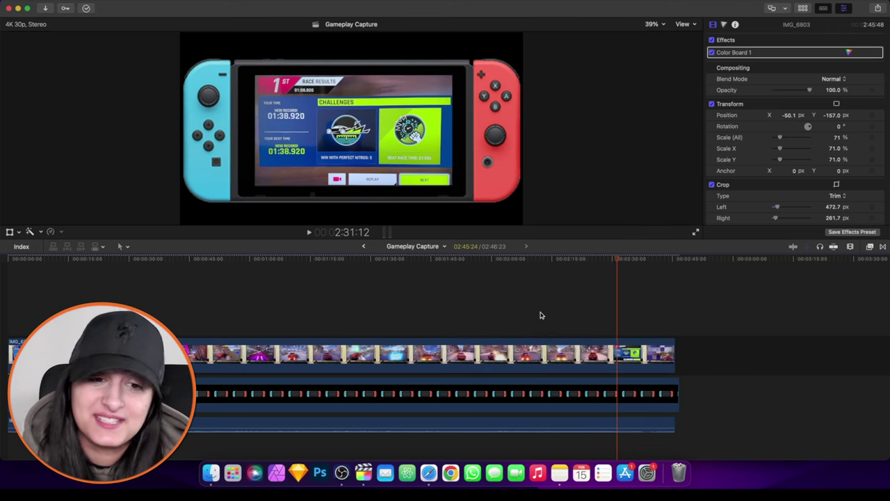
{"action": "left_click", "coordinate": [539, 357]}
{"action": "key", "text": "v"}
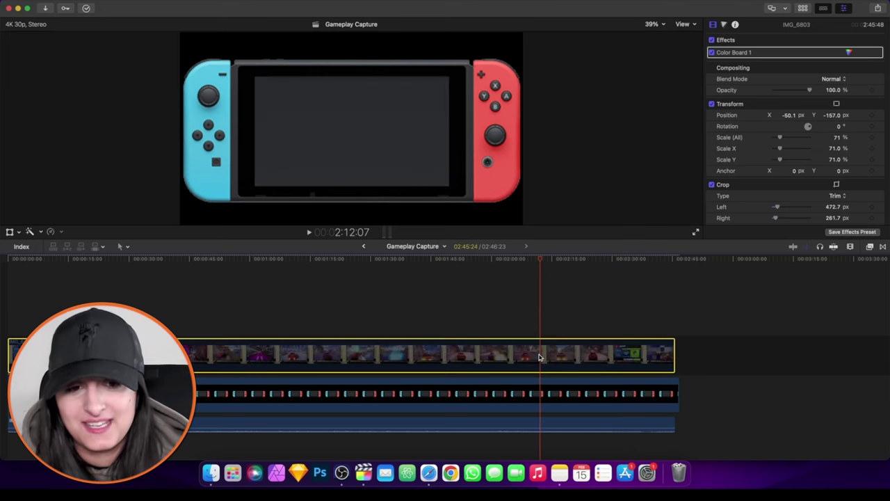
{"action": "key", "text": "v"}
{"action": "key", "text": "v"}
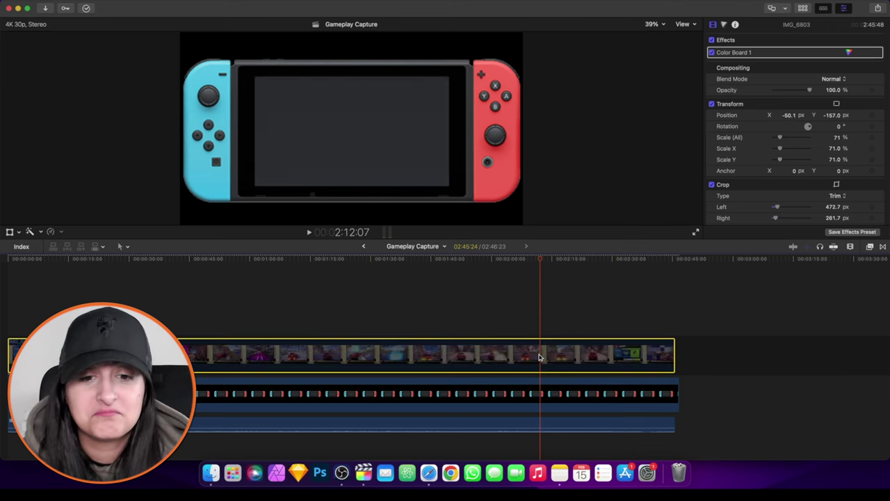
{"action": "key", "text": "v"}
{"action": "left_click", "coordinate": [538, 327]}
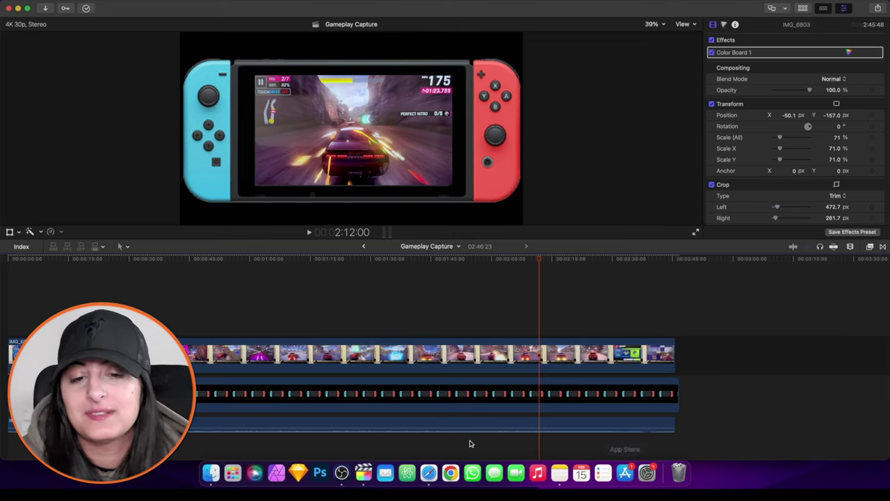
Step: Search Google Images in Safari for 'asphalt background'
{"action": "left_click", "coordinate": [427, 467]}
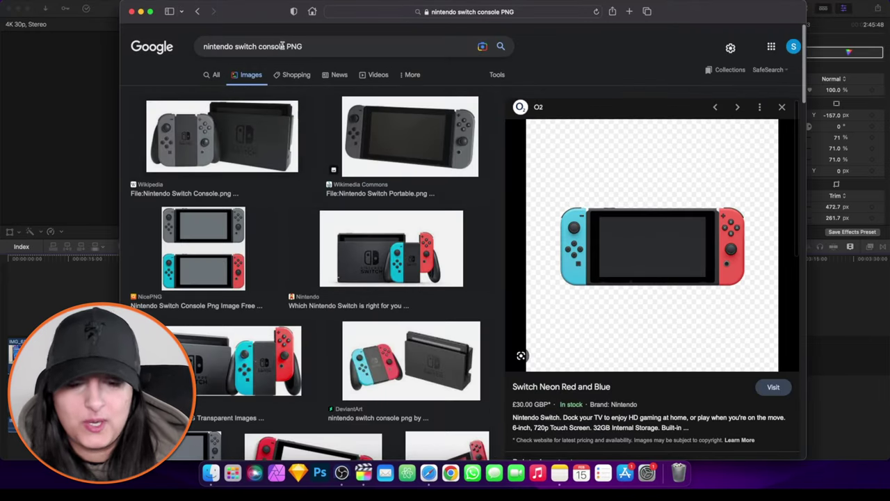
{"action": "left_click_drag", "start_coordinate": [283, 45], "coordinate": [203, 46]}
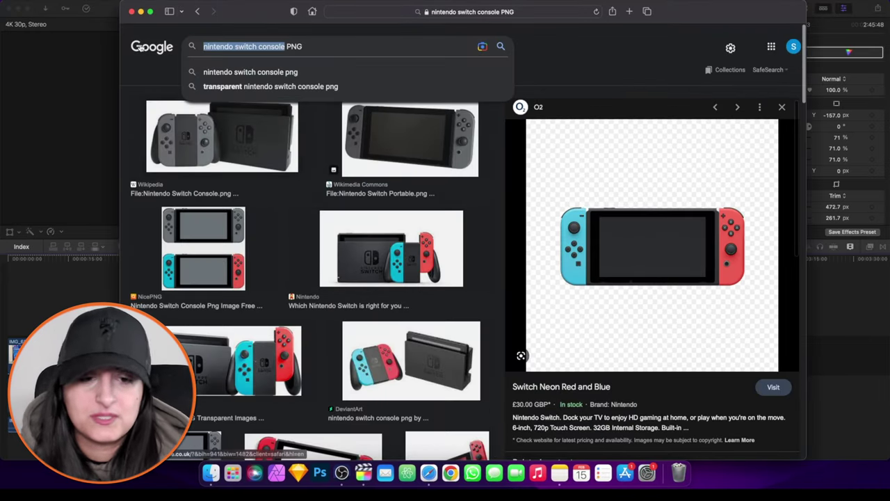
{"action": "type", "text": "asphalt"}
{"action": "key", "text": "shift+End"}
{"action": "type", "text": "background"}
{"action": "key", "text": "Return"}
{"action": "scroll", "coordinate": [388, 249], "scroll_direction": "down", "scroll_amount": 2}
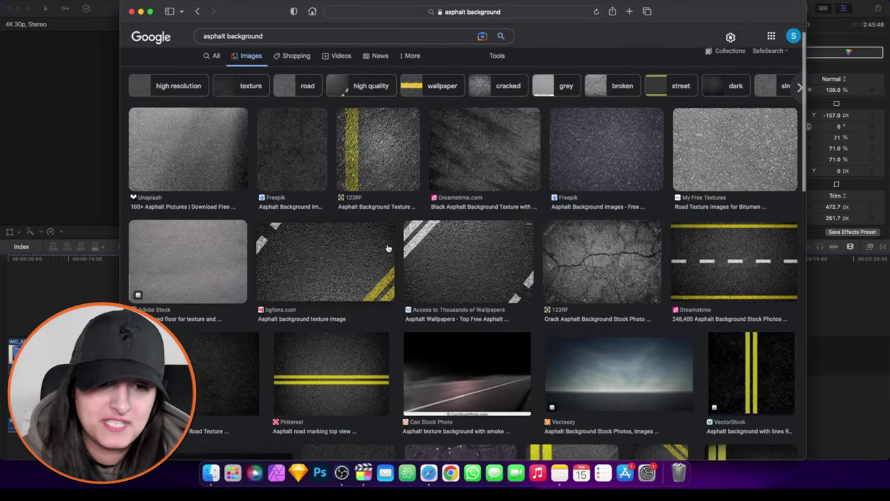
Step: Open the bgfons.com asphalt image preview and bring up its save options
{"action": "left_click", "coordinate": [388, 248]}
{"action": "right_click", "coordinate": [619, 134]}
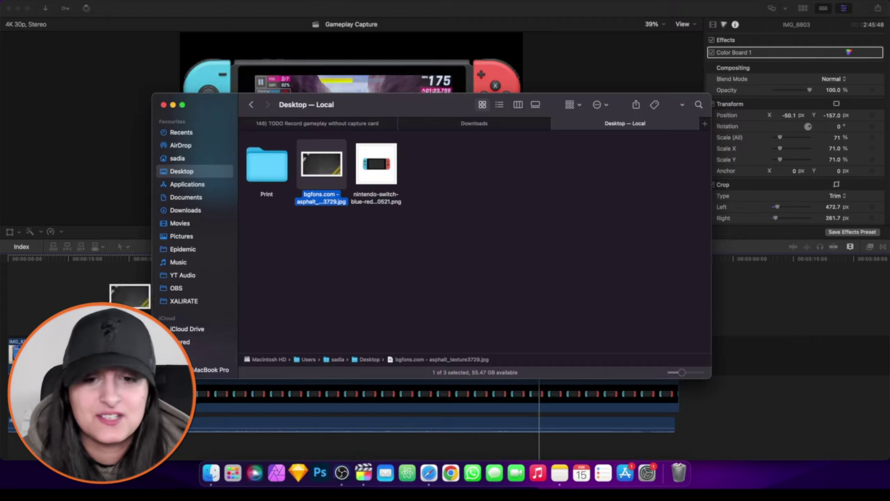